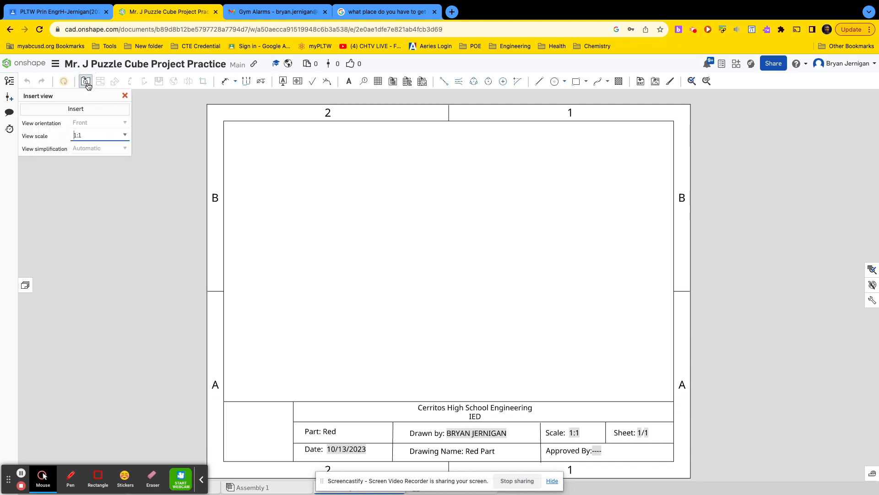
Create a new drawing without views from the Mr. J Custom Ansi A.dwt template
left_click(124, 95)
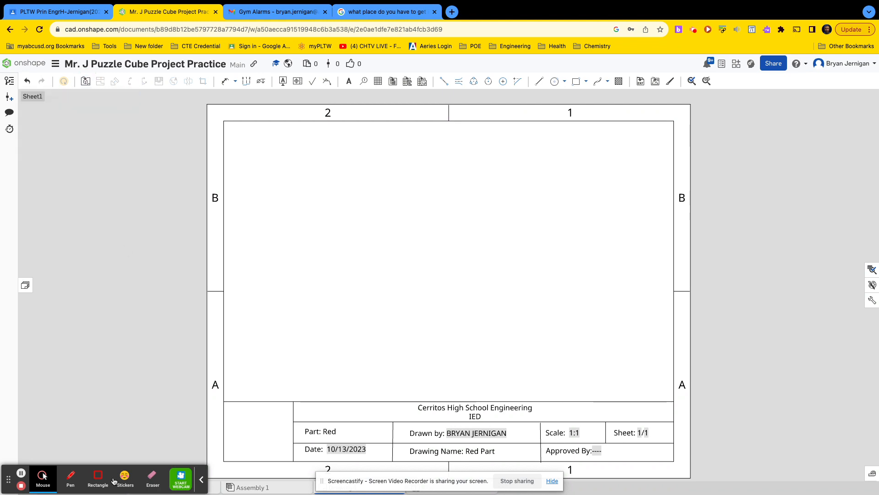
left_click_drag(8, 479, 7, 112)
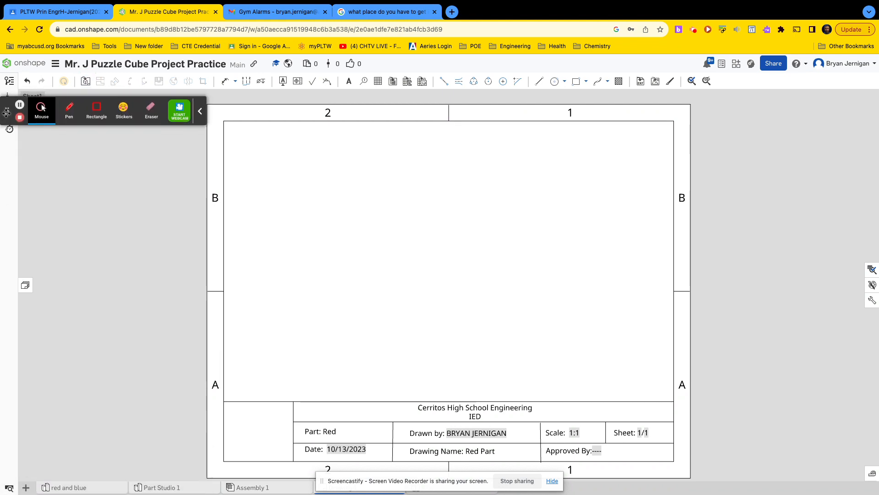
left_click(26, 487)
left_click(47, 447)
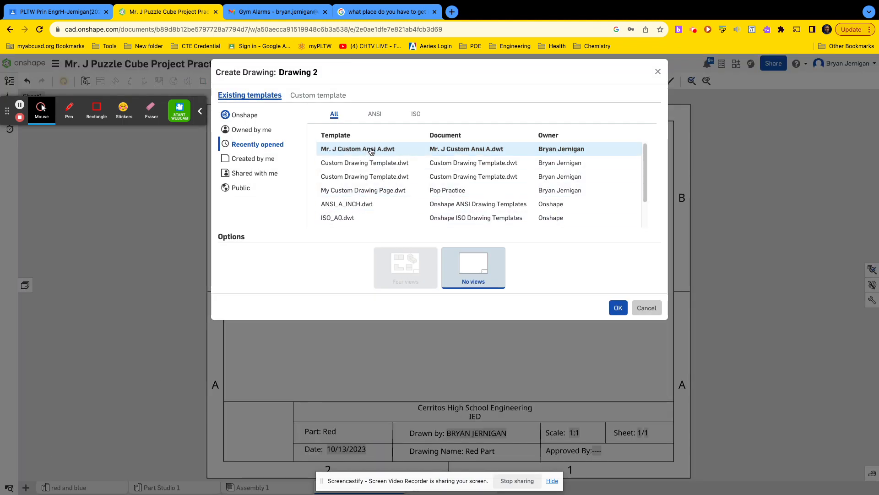
left_click(371, 152)
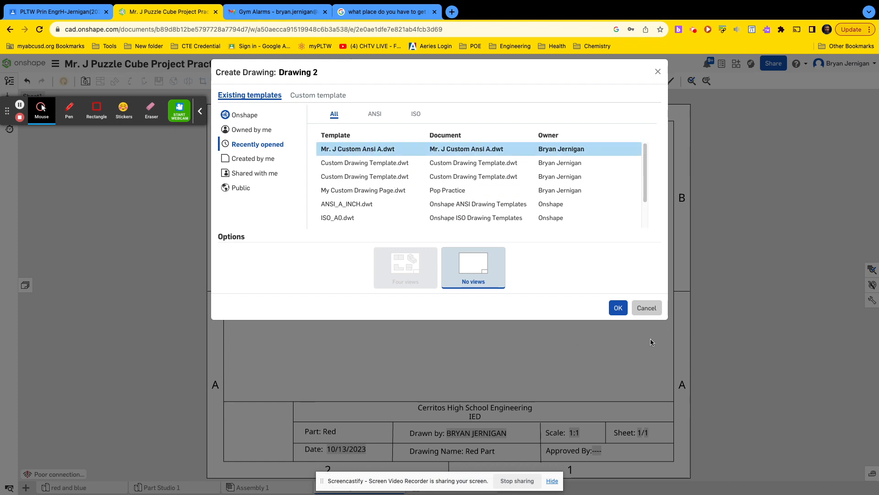
left_click(266, 161)
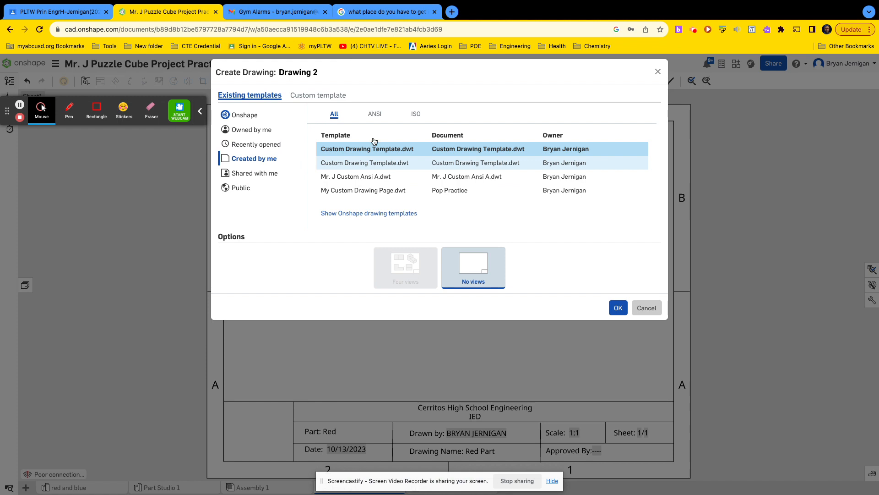
left_click(382, 177)
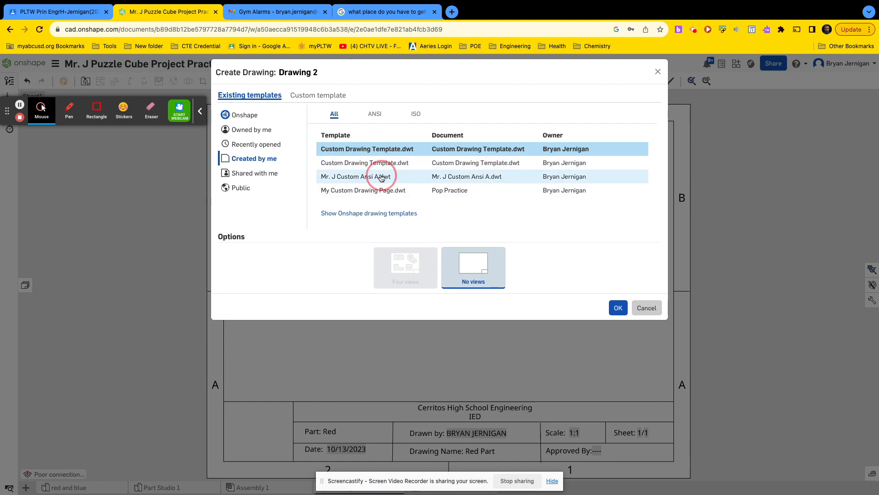
left_click(614, 308)
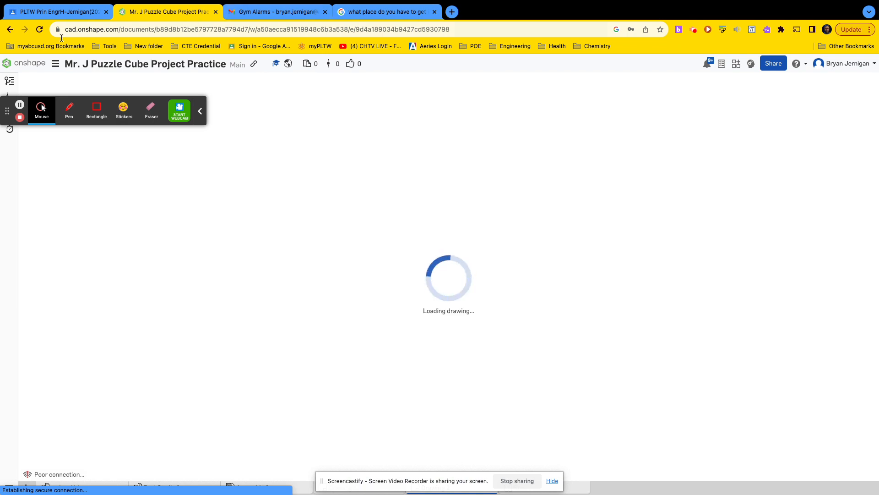
Insert a front view of the Blue part in the lower-left area of the drawing sheet
mouse_move(7, 111)
left_mouse_down()
mouse_move(16, 458)
mouse_move(863, 492)
left_mouse_up()
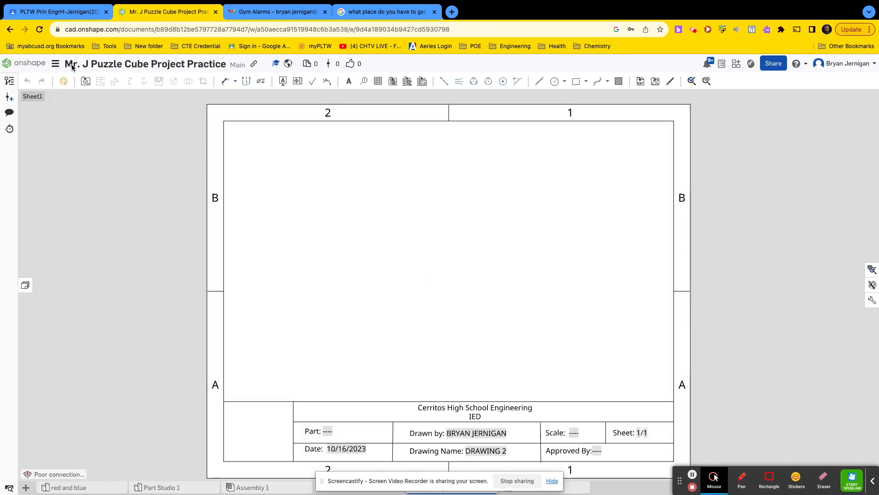
left_click(86, 82)
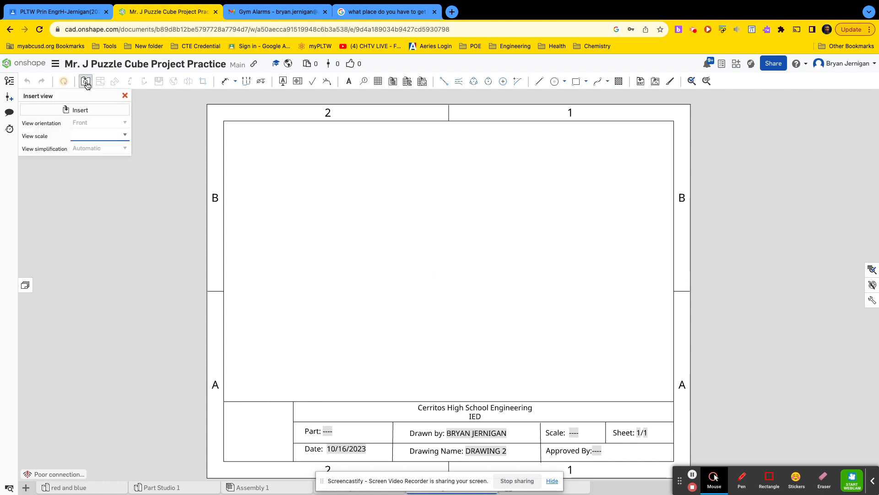
left_click(79, 111)
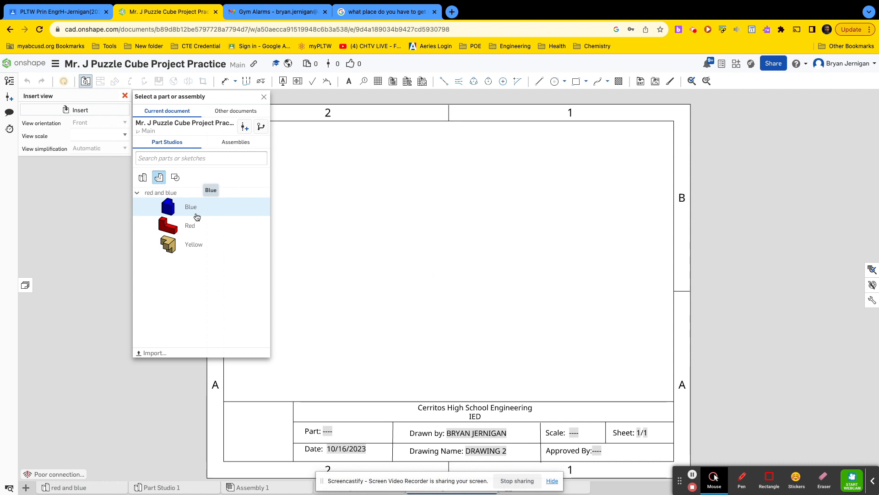
left_click(197, 216)
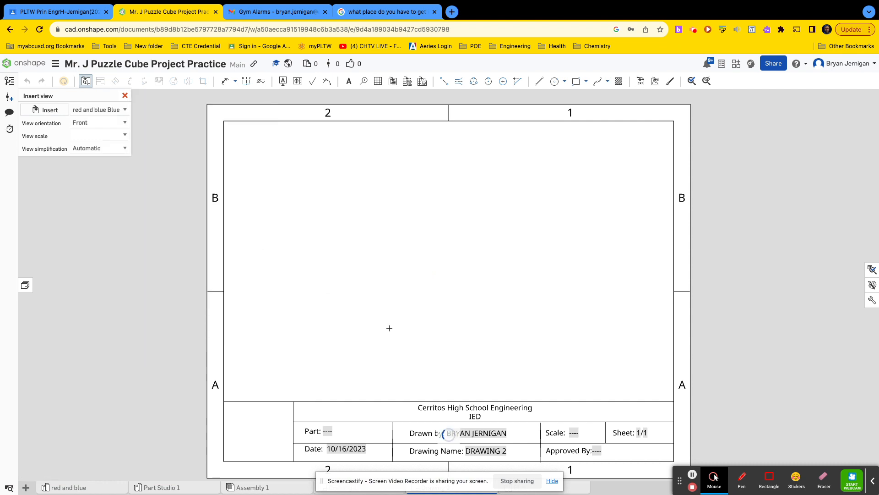
left_click(331, 315)
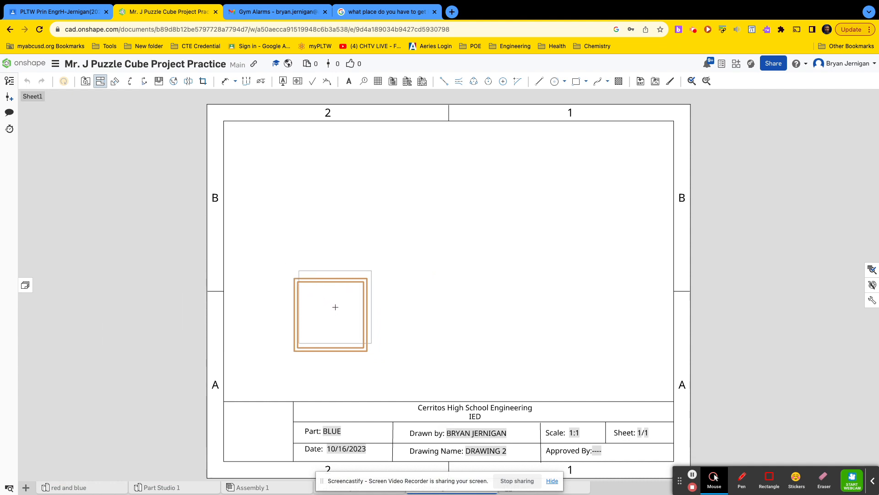
Project a top view above the Blue part's front view and a right view beside it
left_click(332, 180)
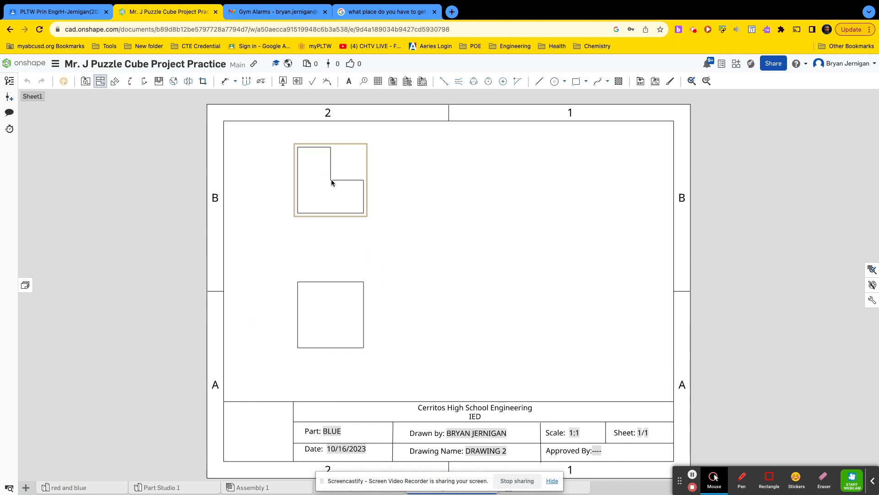
left_click(349, 291)
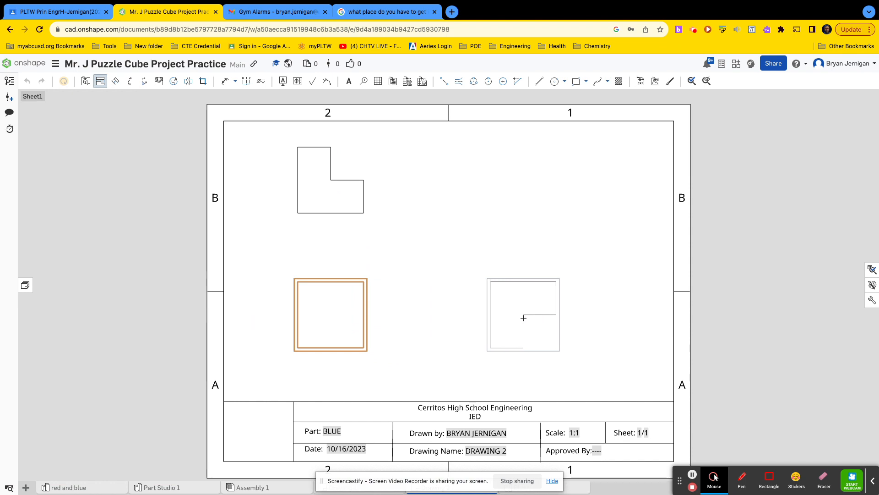
left_click(524, 318)
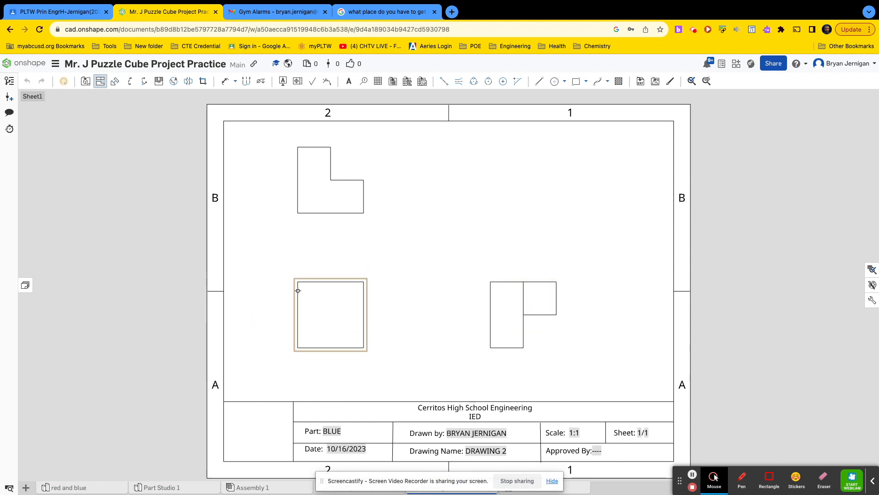
key("Escape")
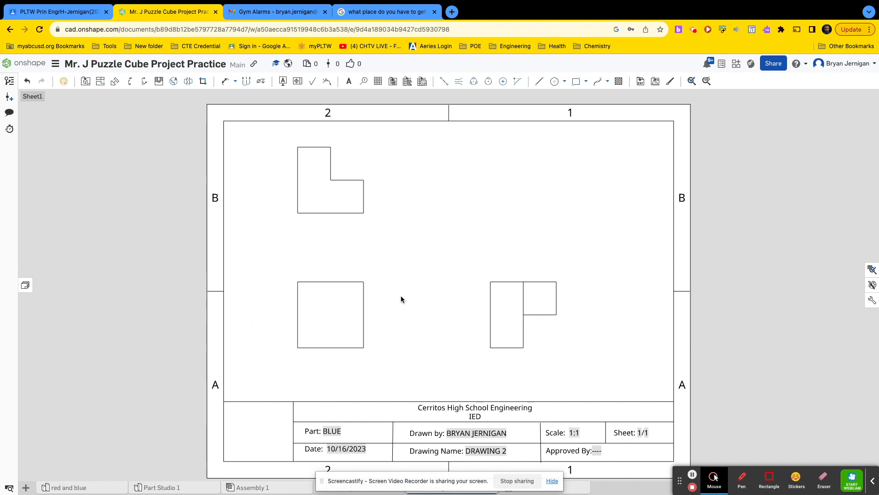
In the red and blue part studio, hide the Red part and show the Blue part
left_click(88, 488)
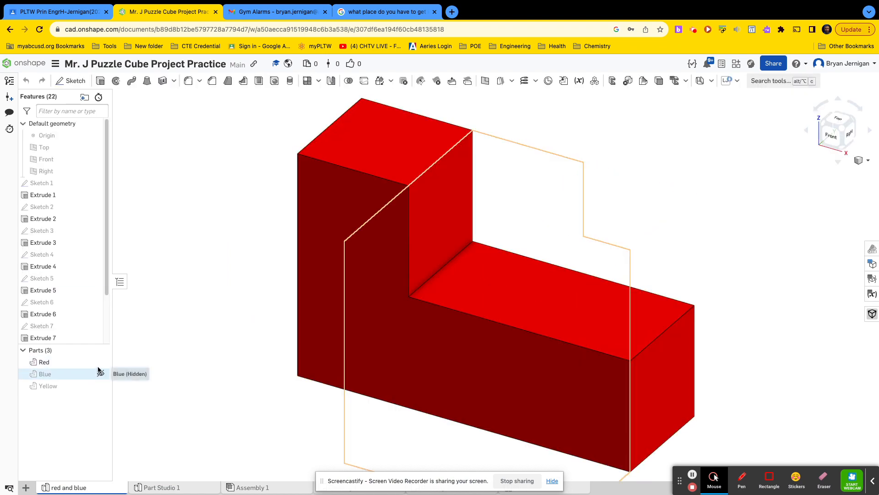
left_click(100, 362)
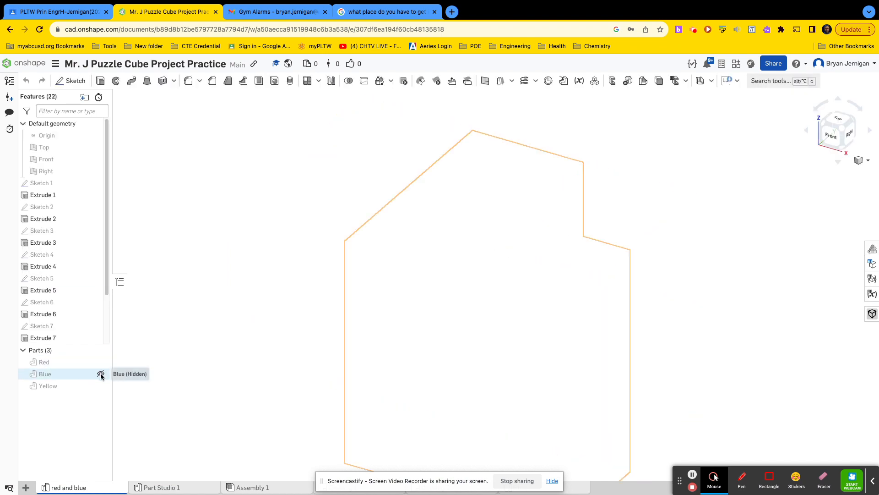
left_click(100, 373)
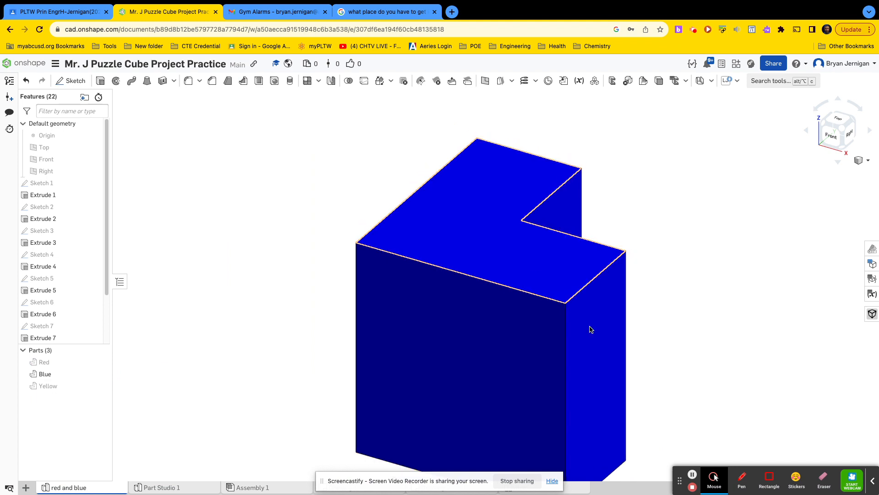
Examine the Blue part from the top and right, and rotate the right view to find the best front orientation
scroll(591, 323, "up", 3)
scroll(587, 320, "up", 3)
scroll(578, 324, "down", 10)
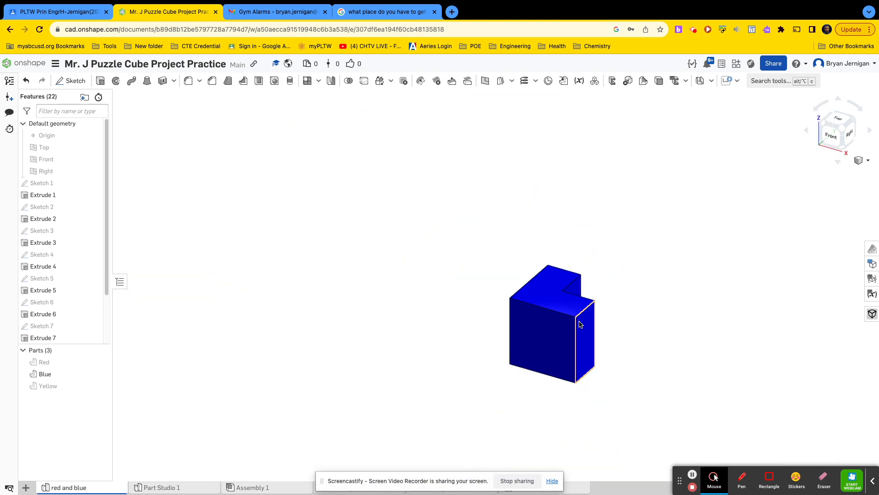
key("shift+5")
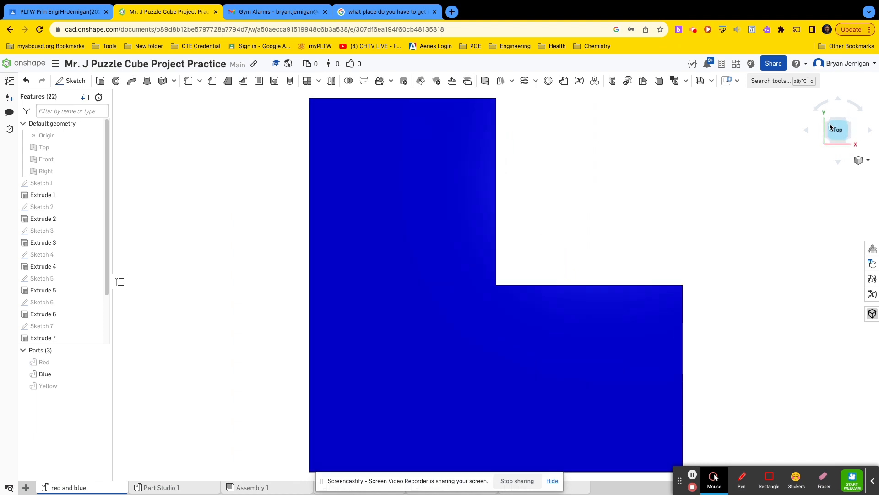
right_click_drag(711, 238, 649, 243)
left_click(839, 130)
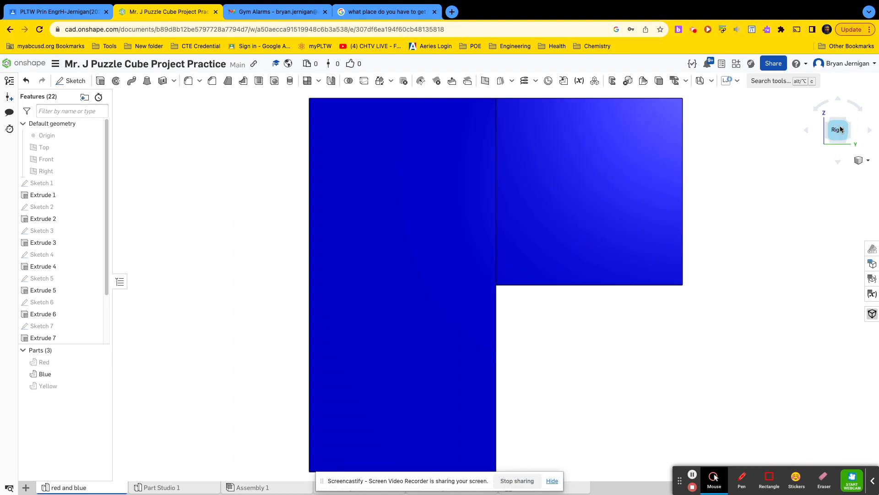
scroll(667, 217, "up", 3)
scroll(667, 217, "down", 8)
scroll(667, 215, "up", 2)
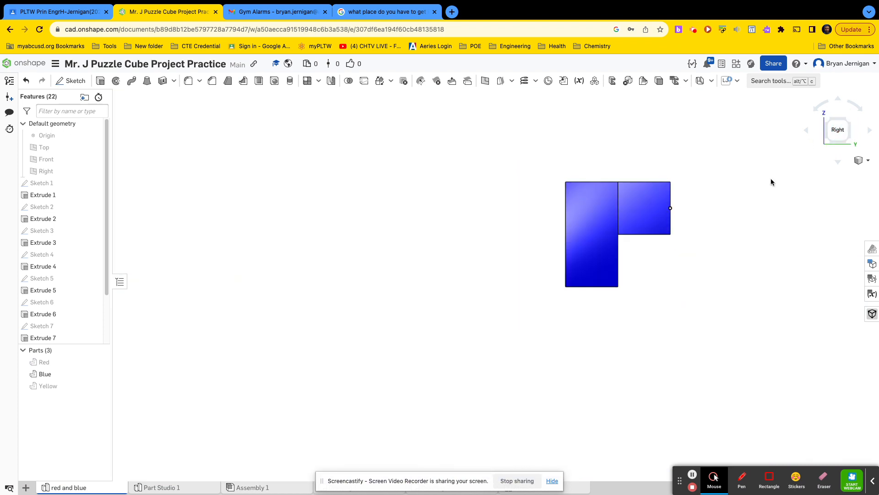
left_click(818, 110)
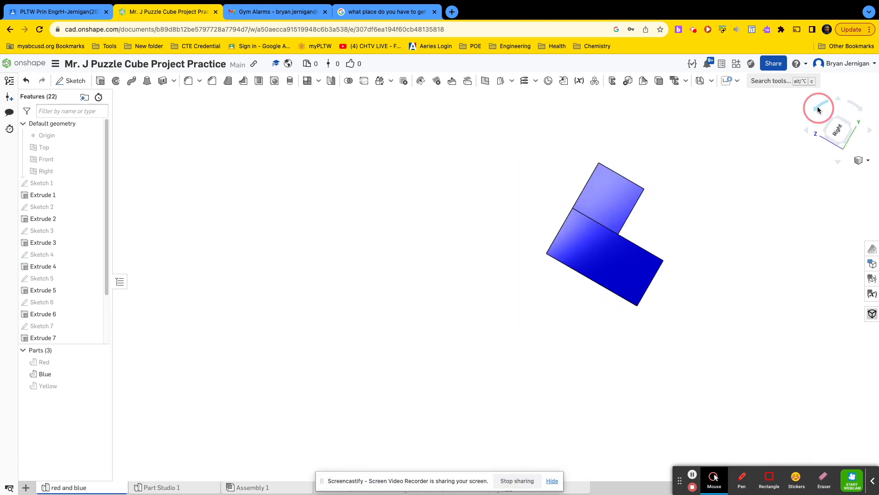
mouse_move(669, 244)
right_mouse_down()
mouse_move(669, 257)
mouse_move(654, 260)
mouse_move(699, 256)
mouse_move(692, 251)
right_mouse_up()
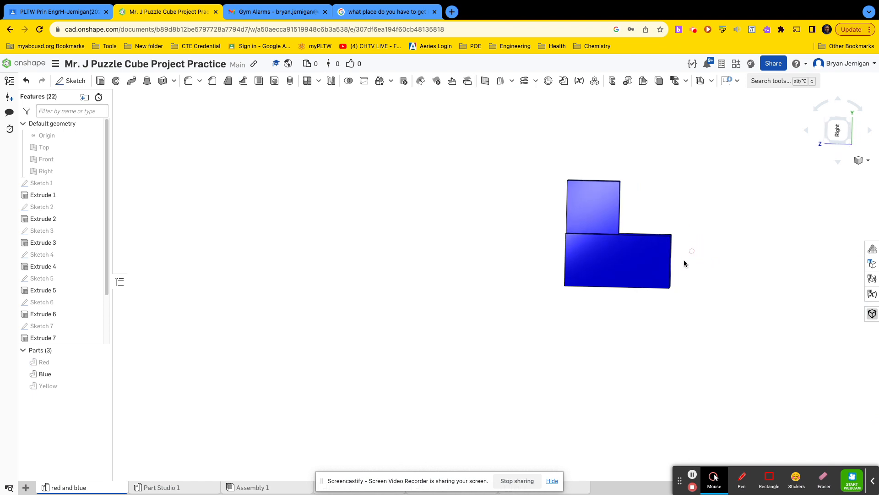
In Drawing 2, change the orientation of the lower-left base view to Right
left_click(552, 482)
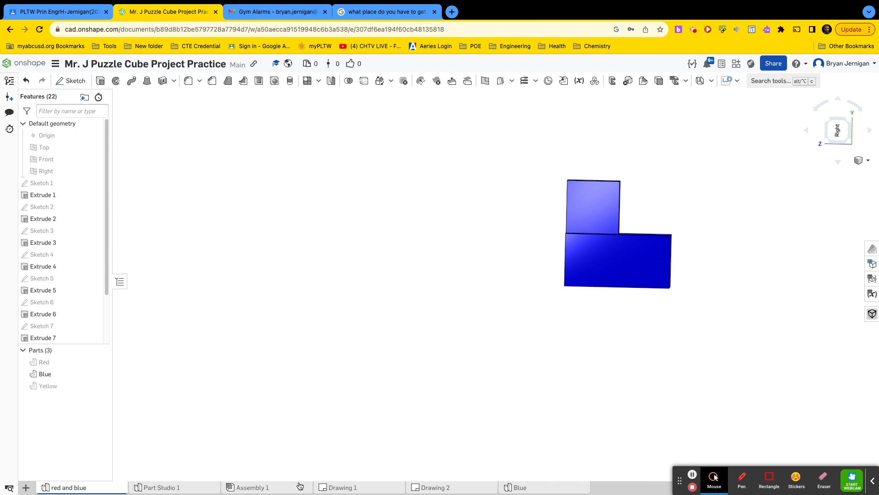
left_click(455, 487)
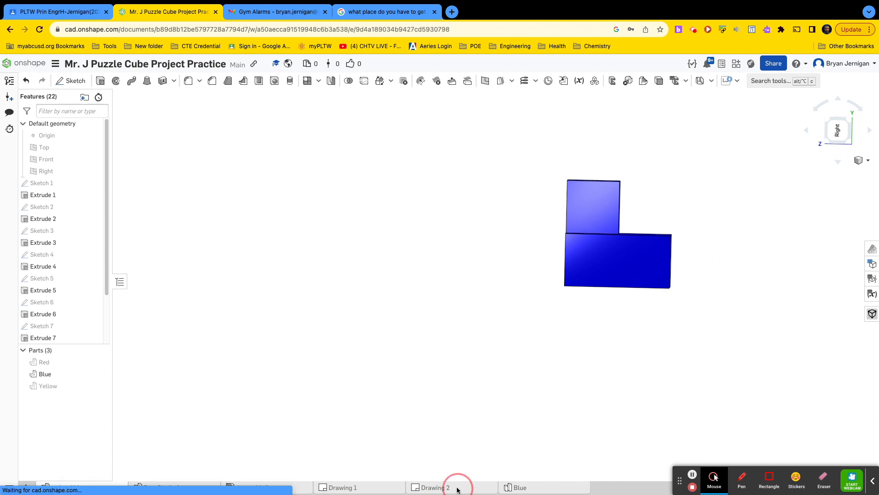
right_click(342, 279)
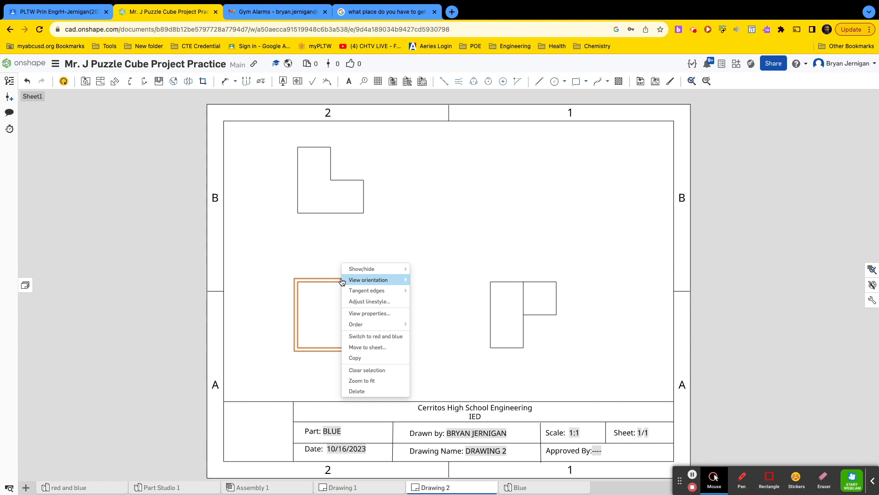
mouse_move(343, 281)
left_click(422, 303)
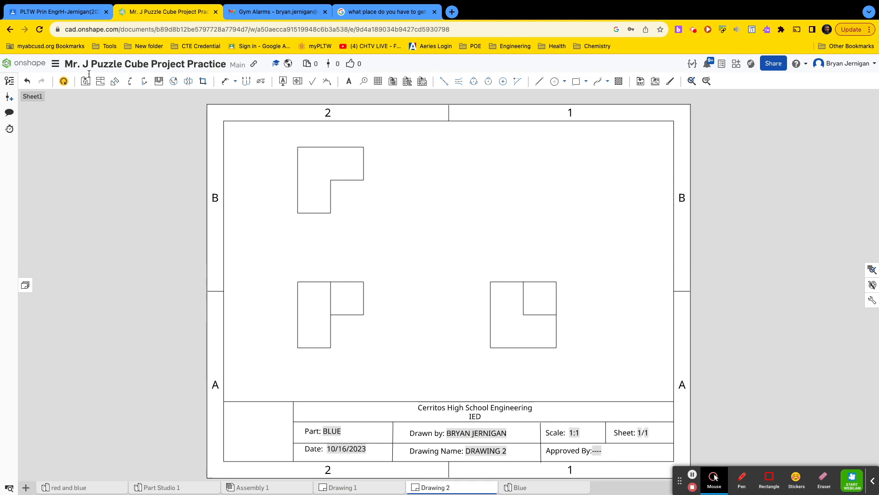
left_click(353, 279)
double_click(353, 278)
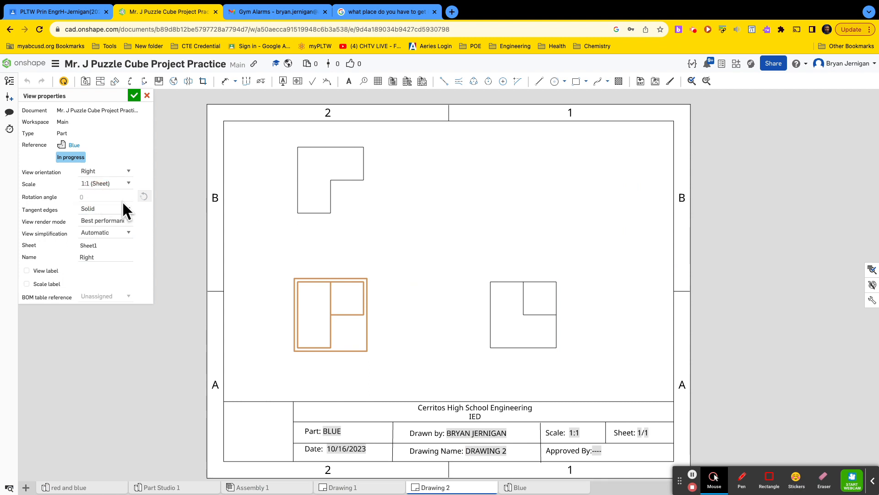
left_click(307, 255)
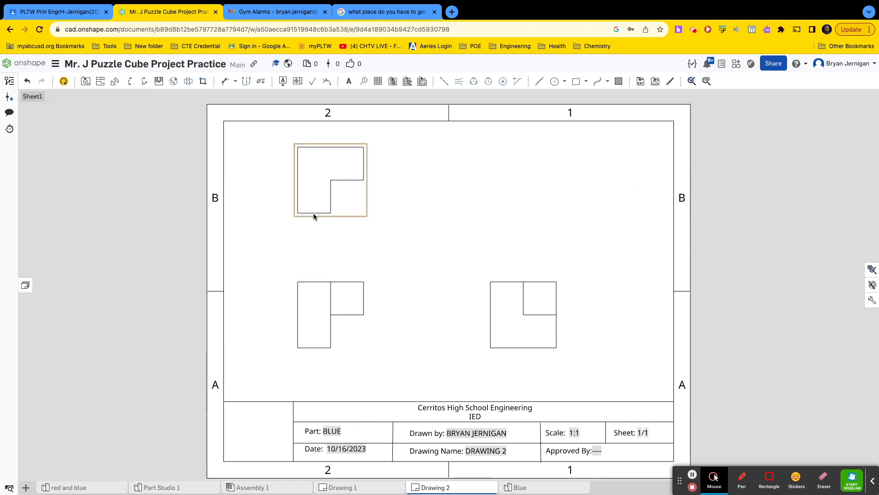
Delete the projected top view and the projected right view, keeping only the base view
left_click(321, 217)
key("Delete")
left_click(498, 280)
key("Delete")
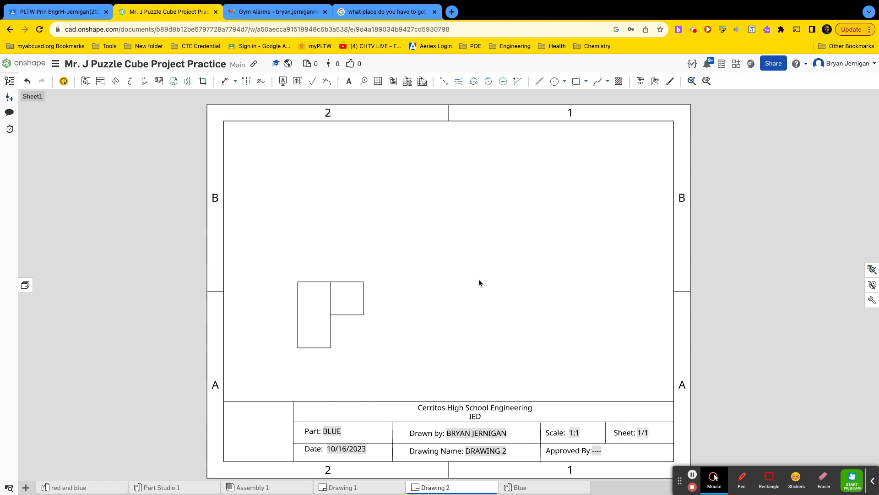
Set the rotation angle of the remaining Blue base view to 90 degrees
left_click(346, 279)
left_click(346, 280)
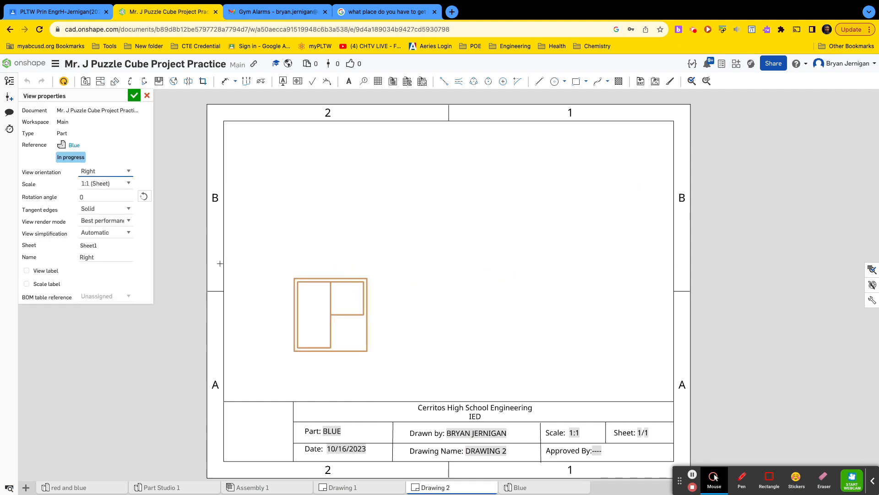
left_click(144, 197)
left_click_drag(110, 198, 70, 200)
key("BackSpace")
type("90")
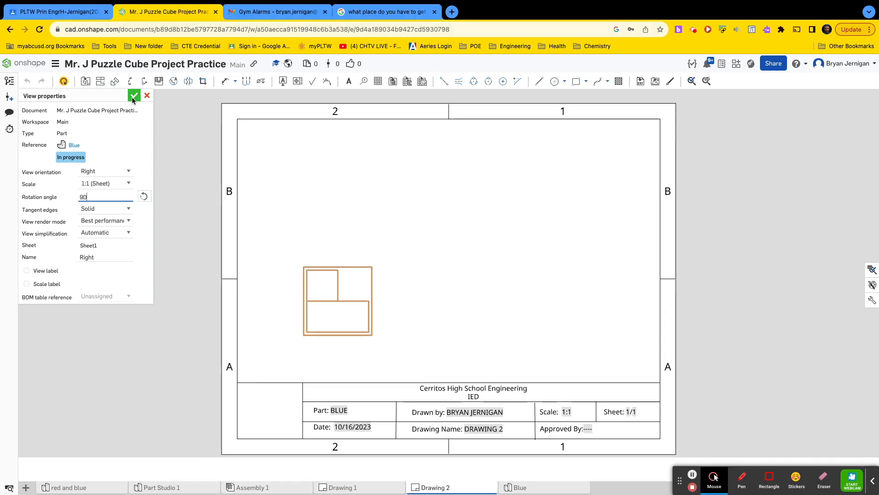
left_click(133, 96)
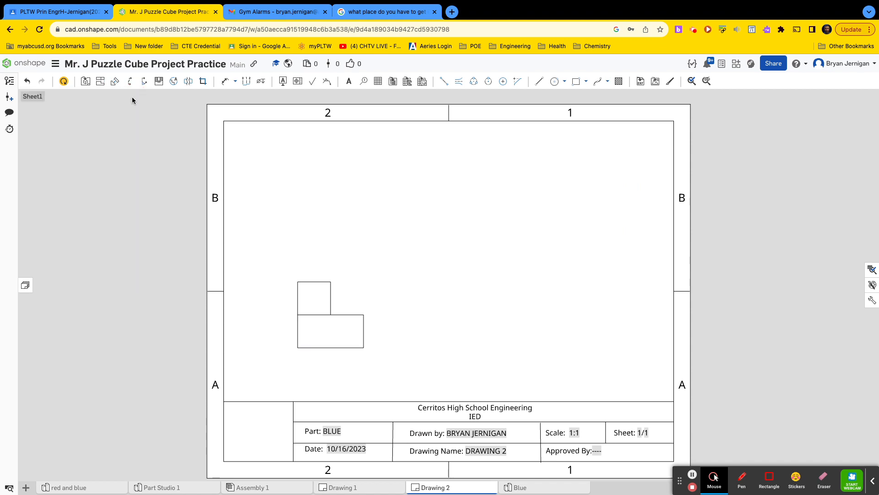
Project a top view above the Blue base view and a right view beside it
left_click(100, 82)
left_click(318, 281)
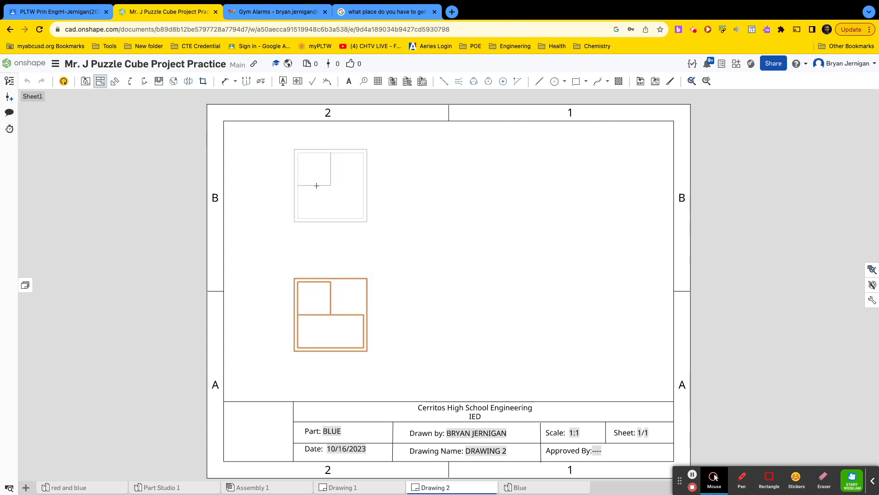
left_click(316, 186)
left_click(316, 281)
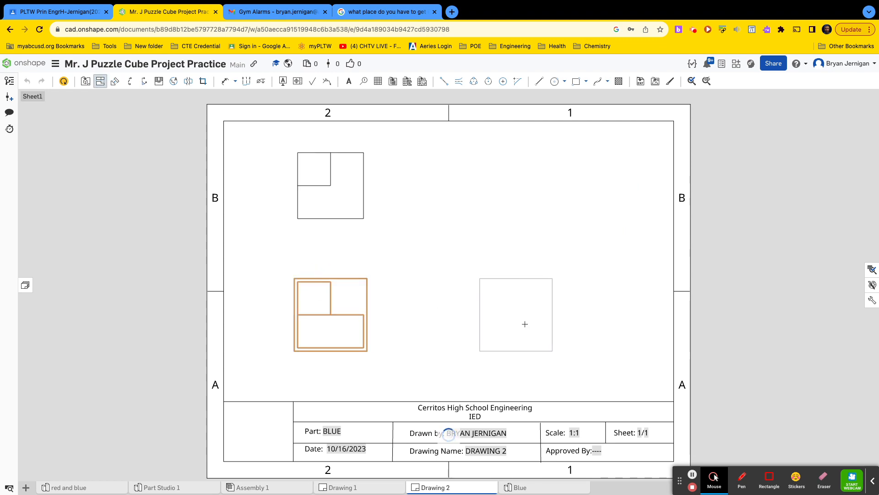
left_click(501, 320)
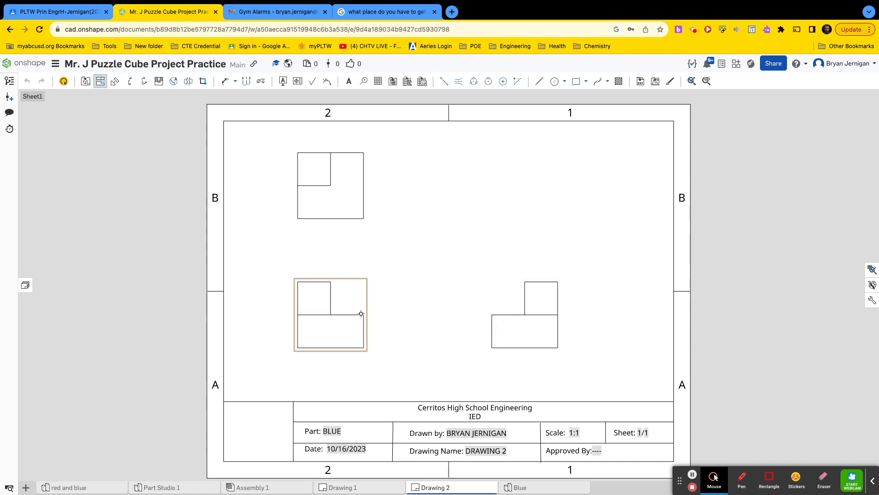
Project an isometric view from the base view into the sheet's upper-right area
left_click(376, 311)
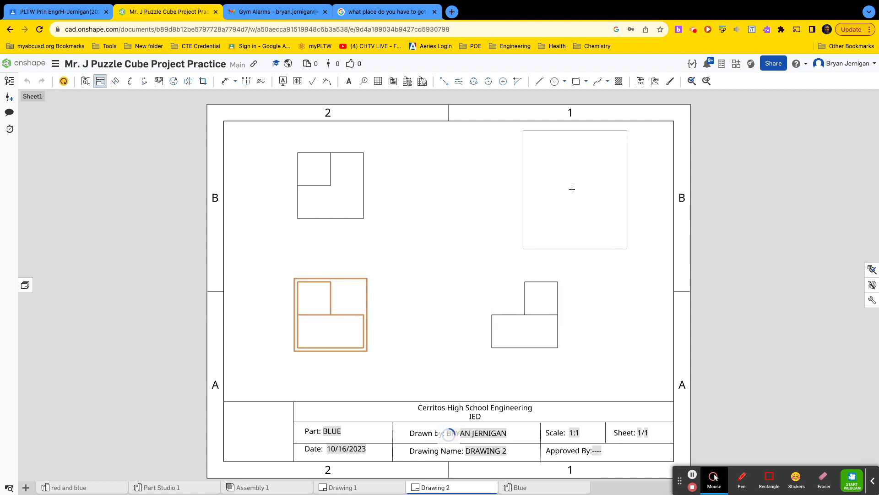
left_click(558, 190)
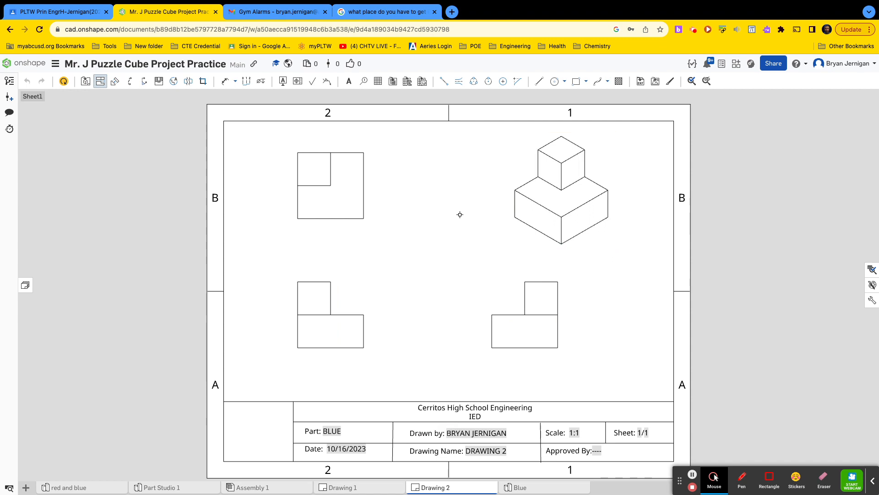
key("Escape")
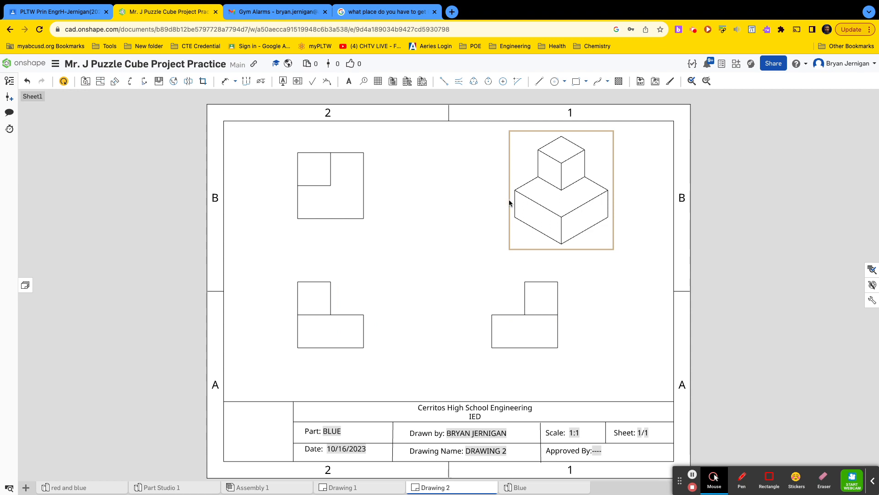
Display the isometric view as a shaded view
right_click(509, 202)
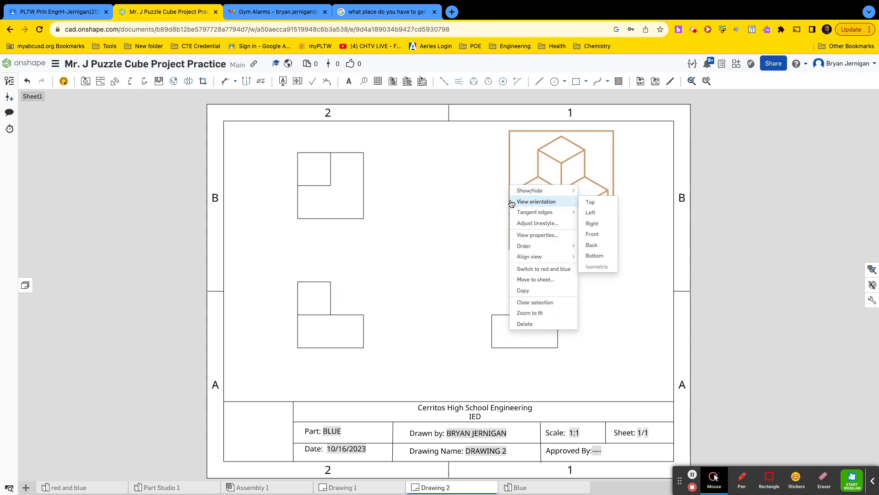
mouse_move(537, 193)
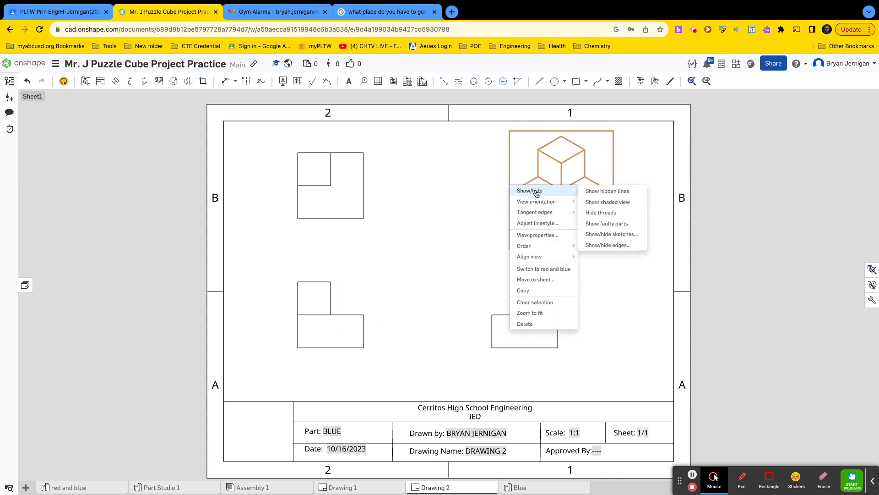
left_click(602, 202)
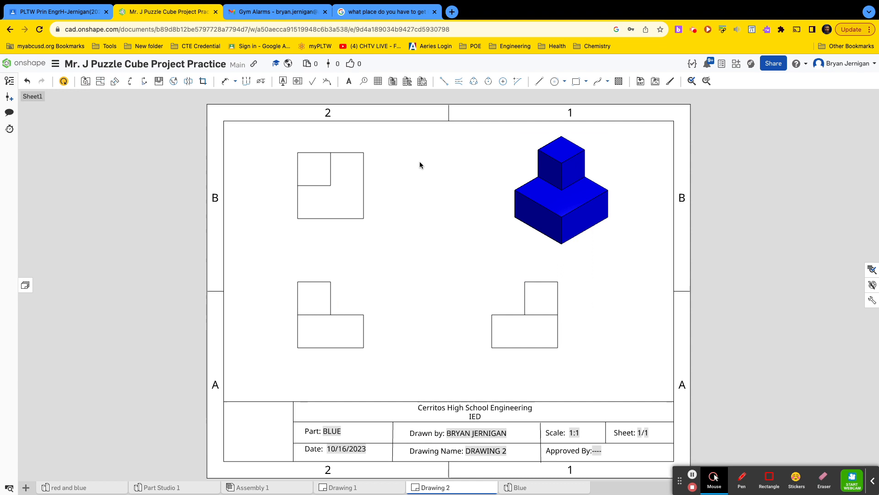
Dimension the upper block's width and the overall width of the front view, stacking both dimensions above it
key("d")
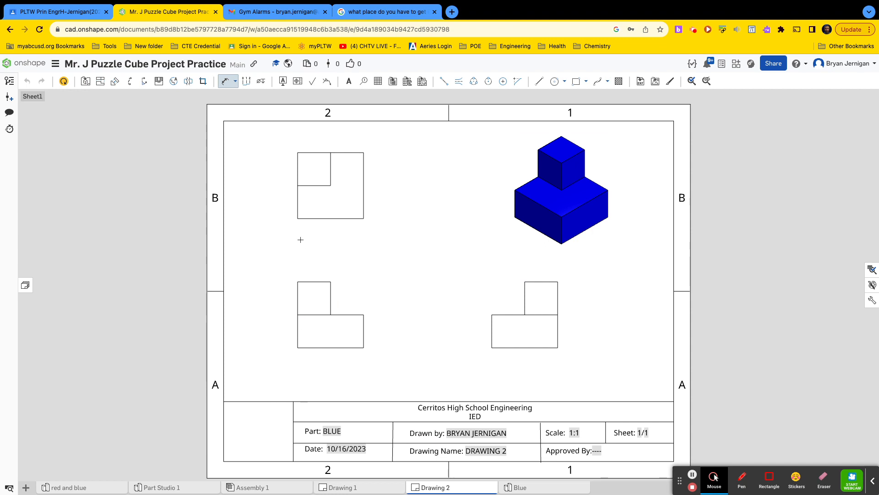
left_click(297, 281)
left_click(330, 282)
left_click(314, 268)
left_click(363, 314)
left_click(297, 281)
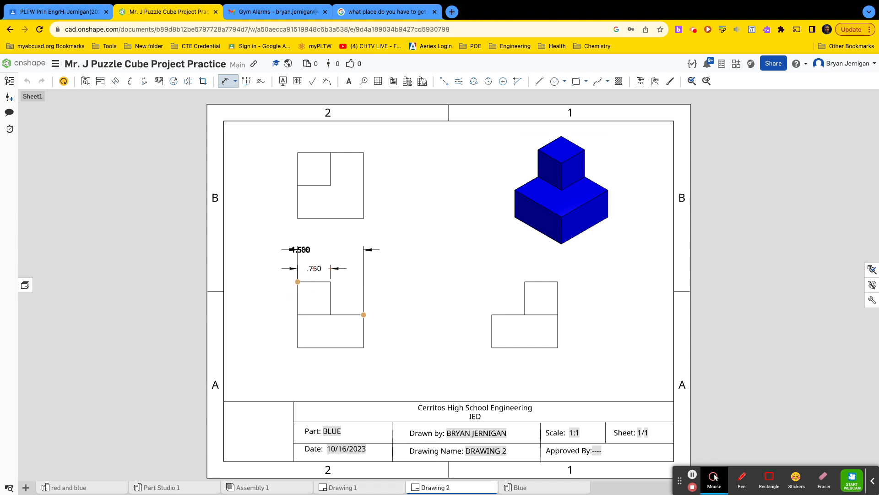
left_click(327, 250)
Dimension the lower block's height and the overall height of the front view, placing both to its right
left_click(364, 347)
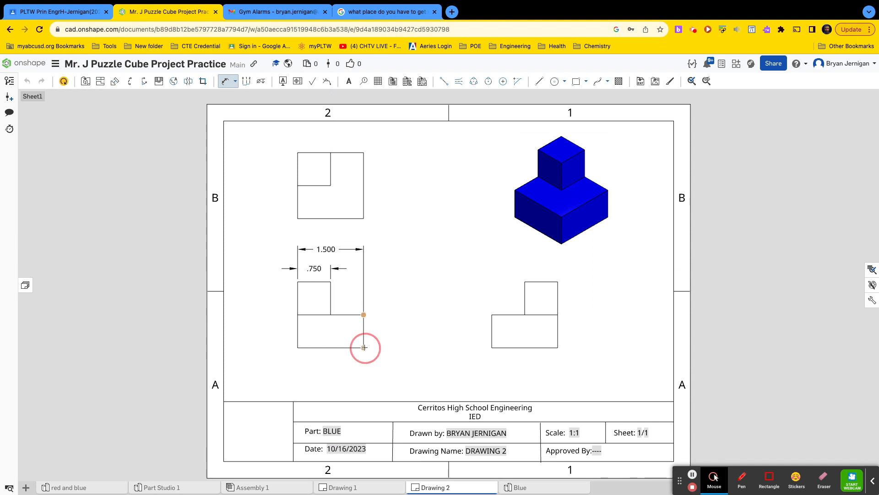
left_click(385, 330)
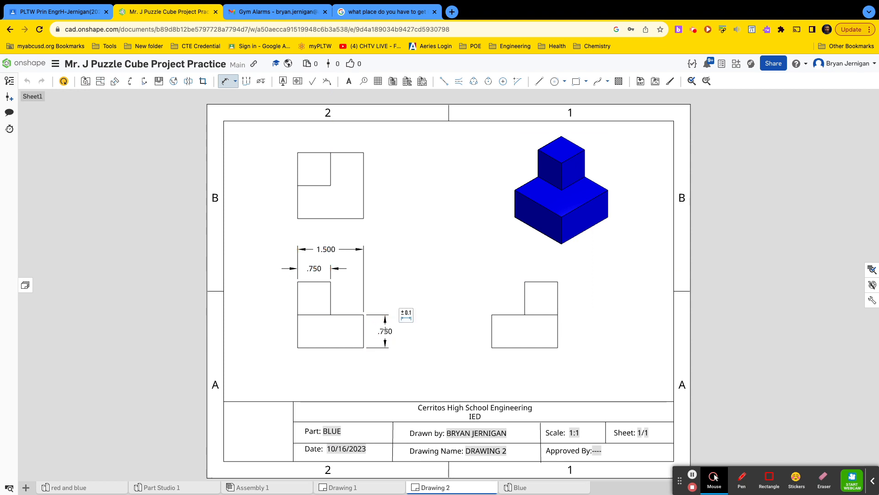
left_click(331, 282)
left_click(364, 348)
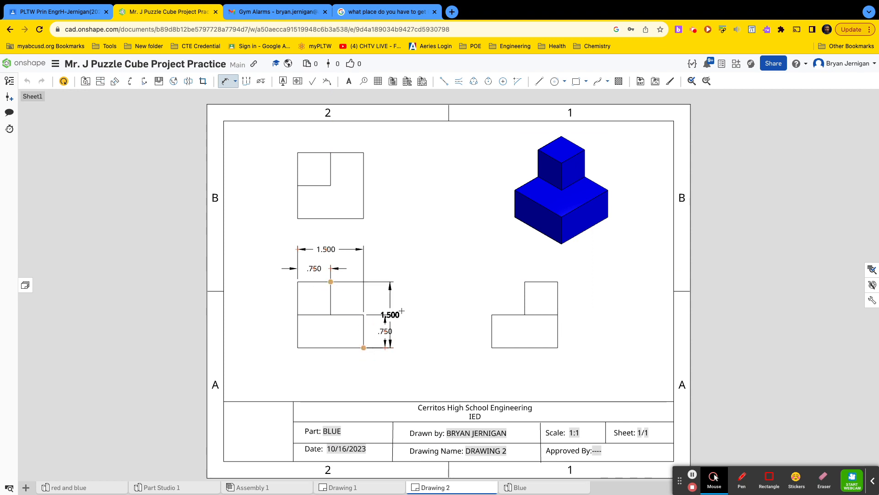
left_click(413, 305)
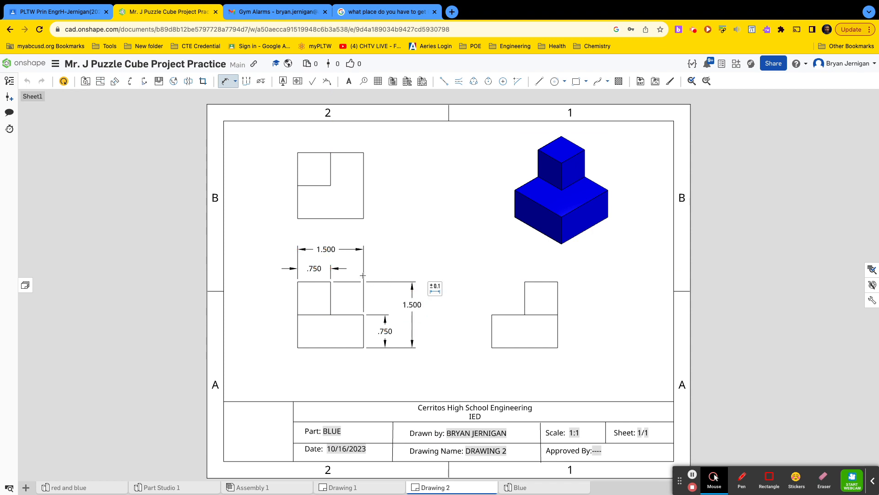